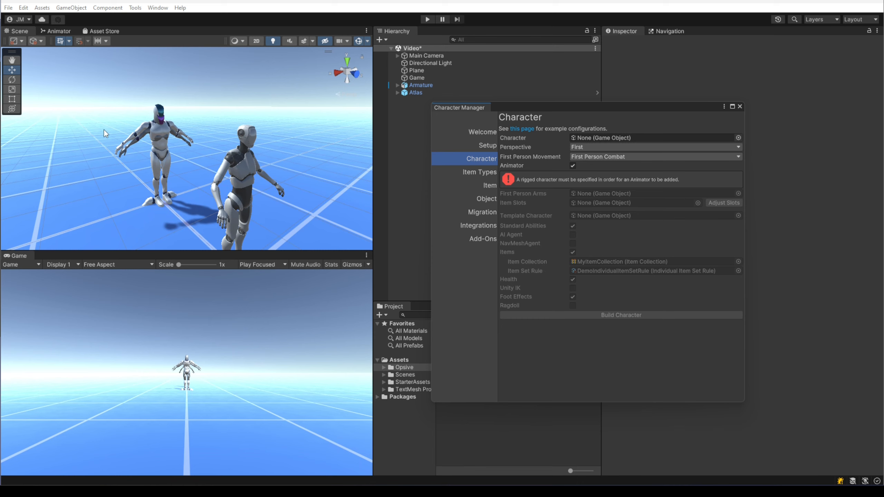
middle_click_drag(202, 167, 237, 179)
scroll(235, 180, "up", 5)
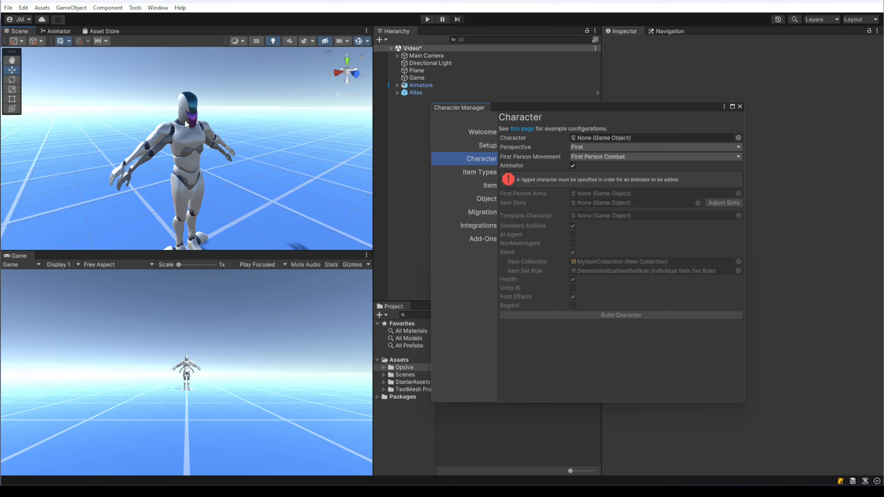
scroll(311, 213, "down", 6)
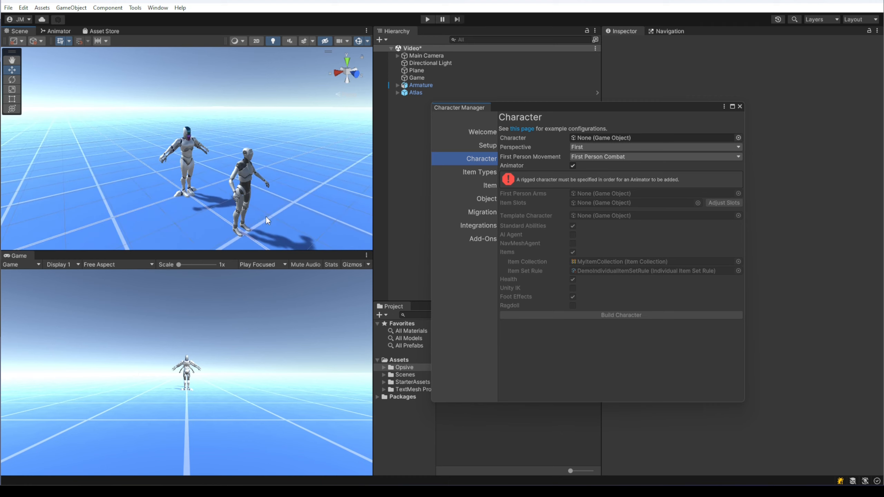
middle_click_drag(265, 216, 223, 183)
scroll(223, 182, "up", 3)
middle_click_drag(212, 81, 205, 136)
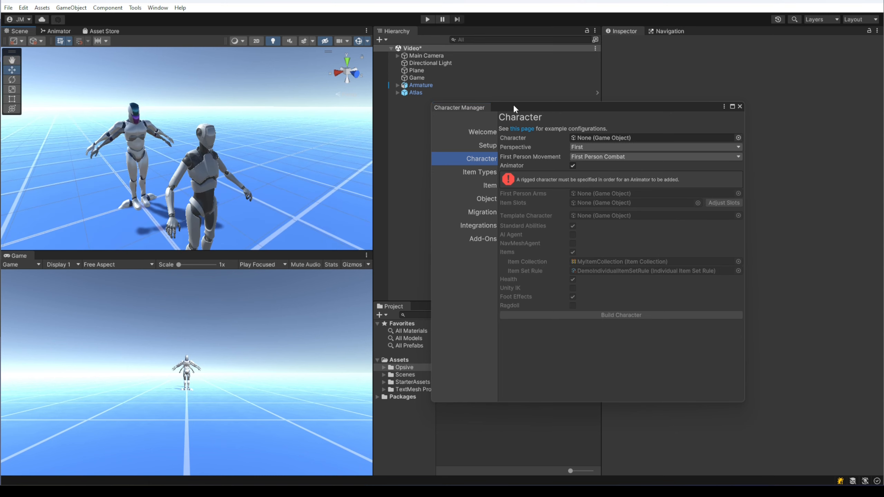
- Assign the scene's Armature object as the character in the Character Manager and set its perspective to Third
left_click_drag(522, 110, 434, 119)
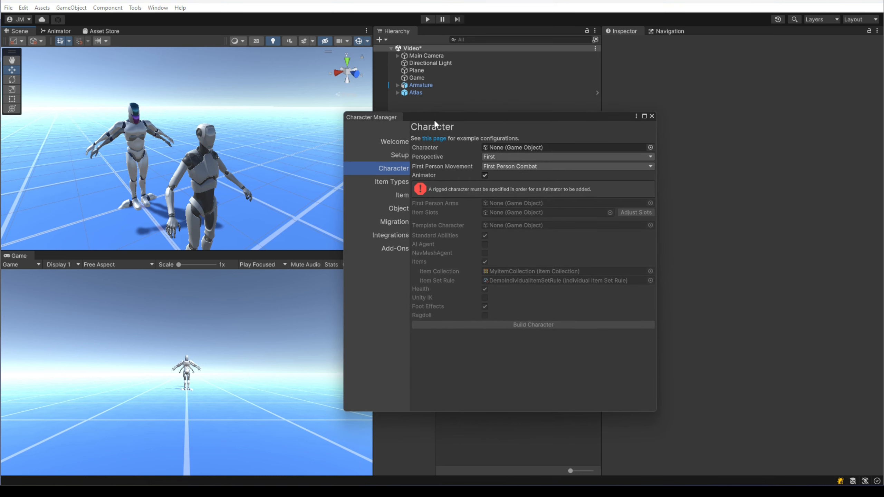
left_click_drag(434, 87, 510, 149)
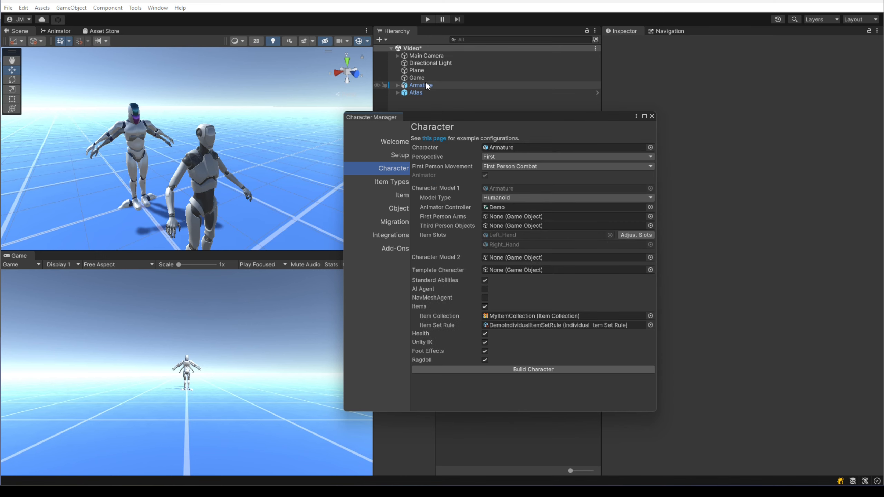
left_click(511, 159)
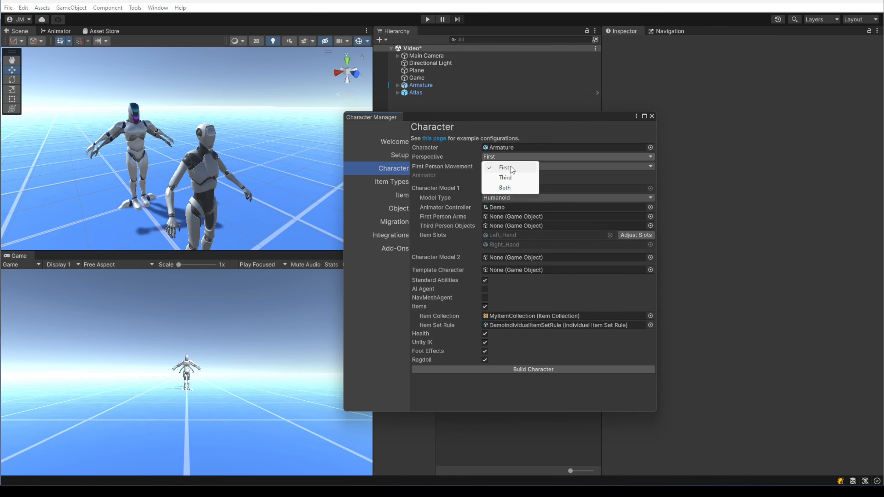
left_click(508, 178)
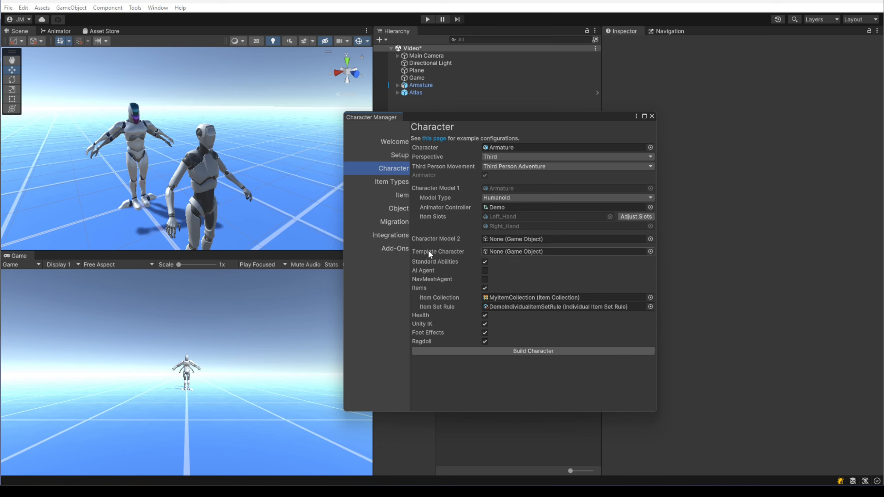
- Assign Atlas as the template character, build the character and clear the Character Manager out of the way
left_click_drag(422, 93, 534, 255)
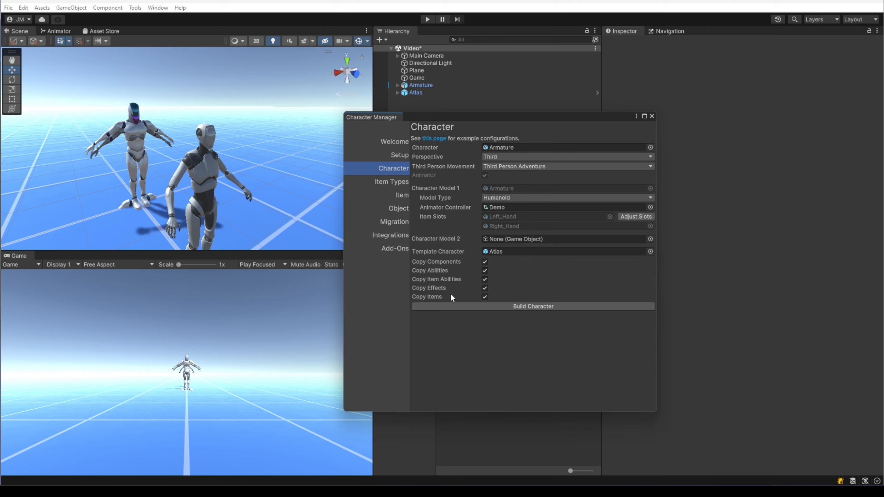
left_click(544, 306)
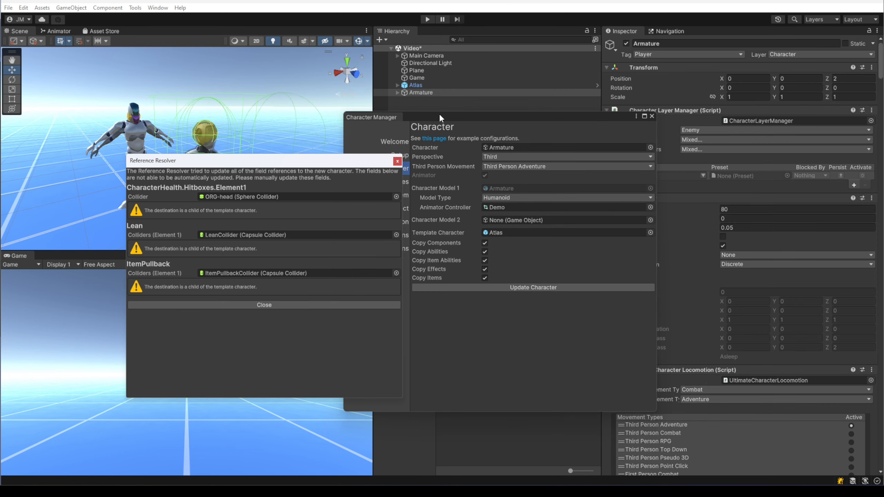
left_click_drag(440, 115, 883, 135)
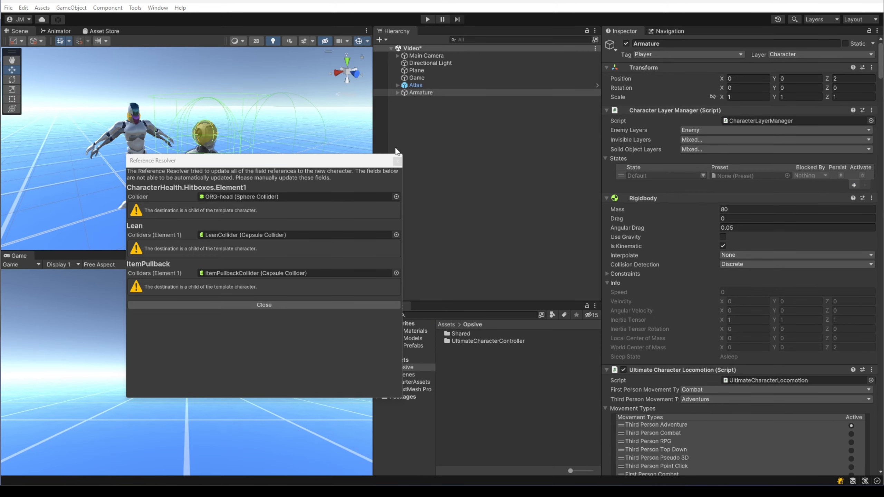
- Examine Atlas's Character Health hitboxes and locate the objects behind both ORG-head colliders in the hierarchy
left_click_drag(325, 160, 336, 159)
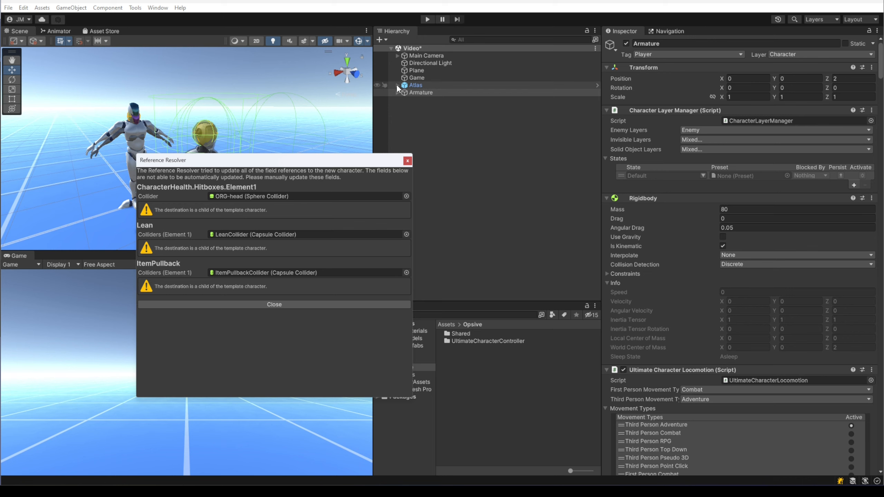
left_click(437, 85)
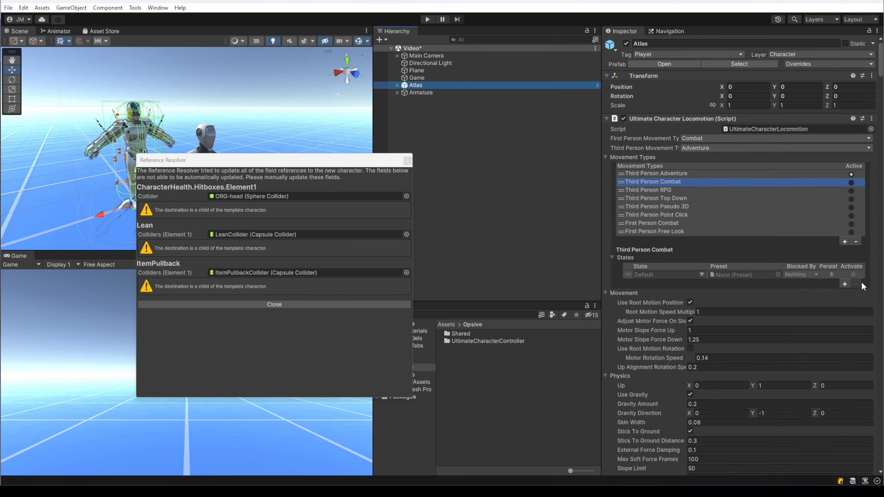
scroll(753, 349, "down", 20)
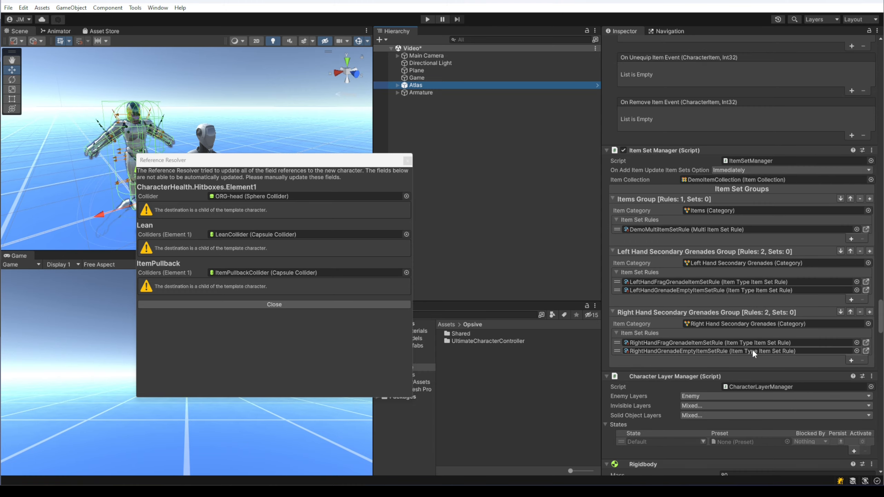
scroll(752, 350, "down", 20)
scroll(754, 350, "up", 15)
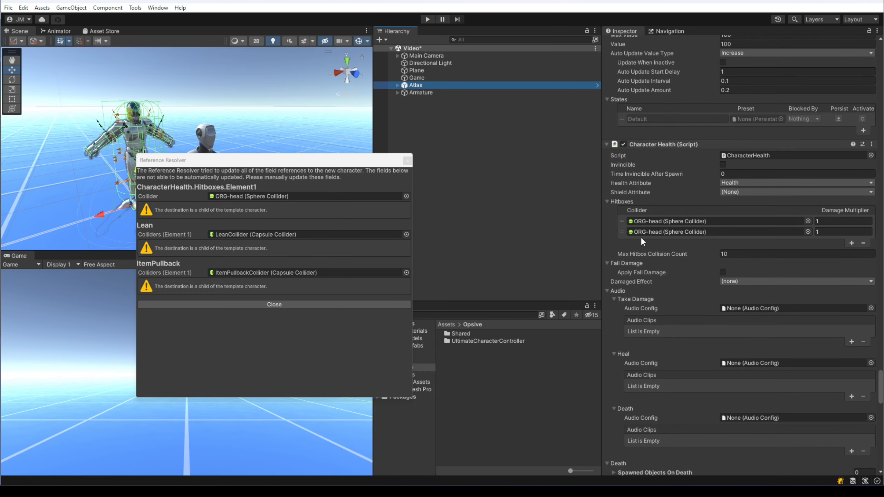
left_click(642, 221)
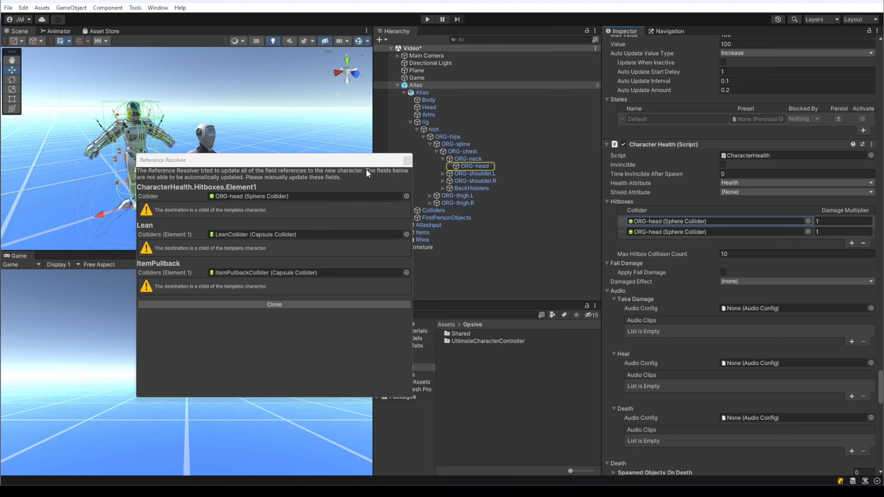
left_click_drag(361, 168, 335, 180)
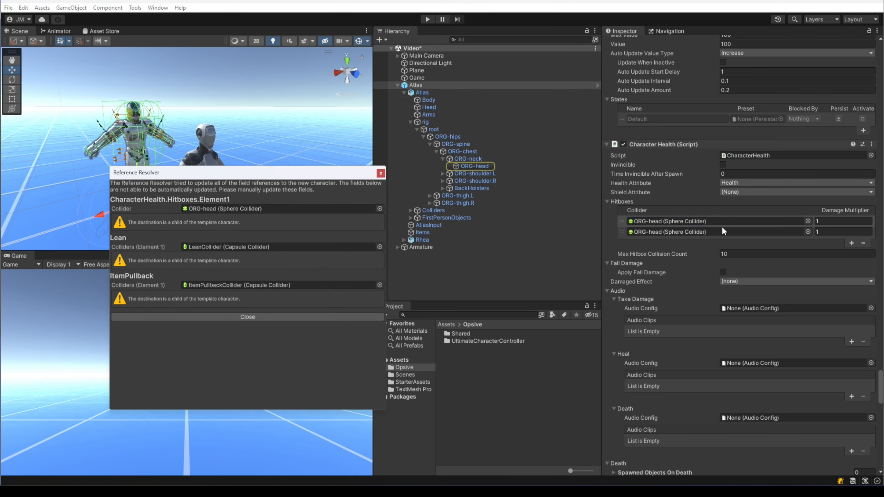
left_click(688, 234)
scroll(493, 248, "down", 3)
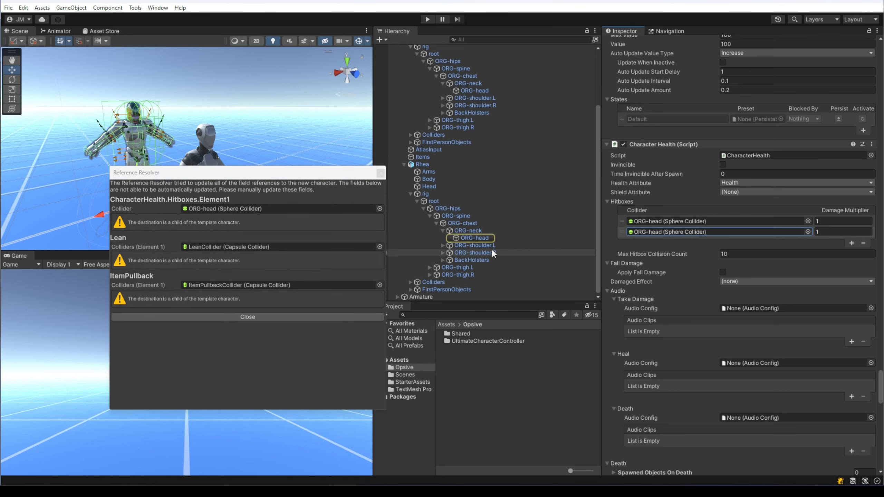
scroll(491, 240, "up", 4)
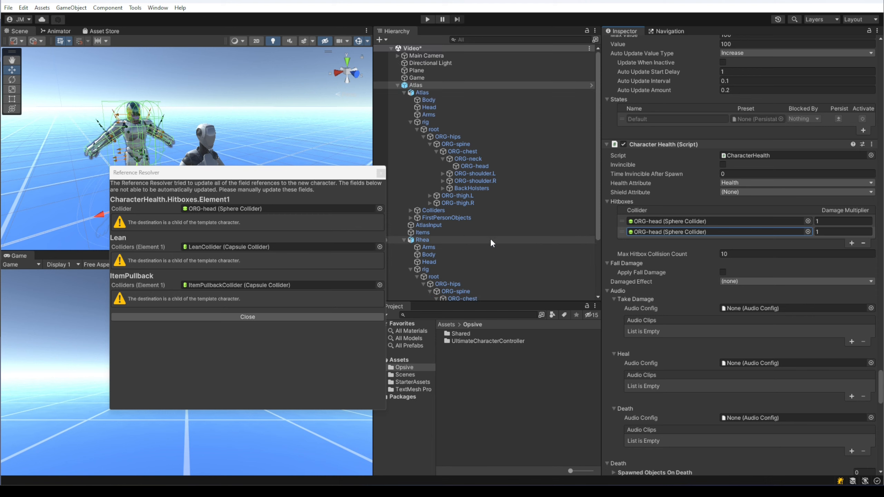
left_click(398, 85)
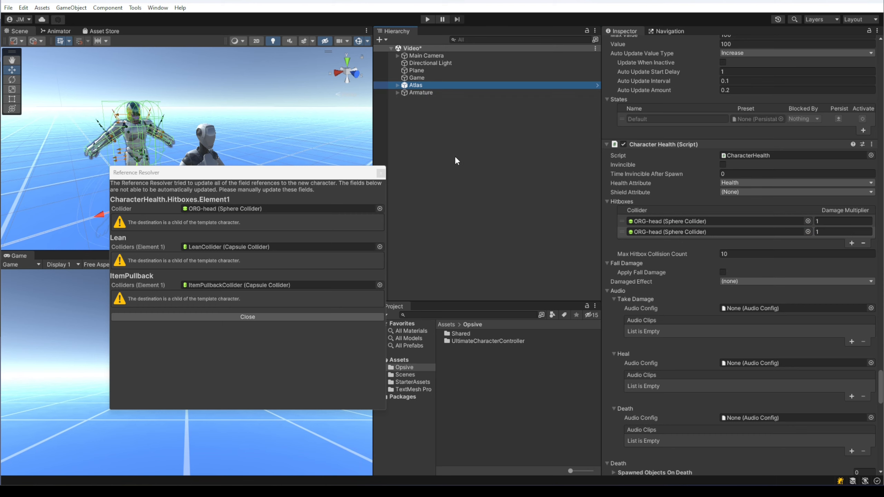
- Check which objects Armature's Character Health hitboxes reference and remove the ORG-head (Sphere Collider) entry
left_click(433, 95)
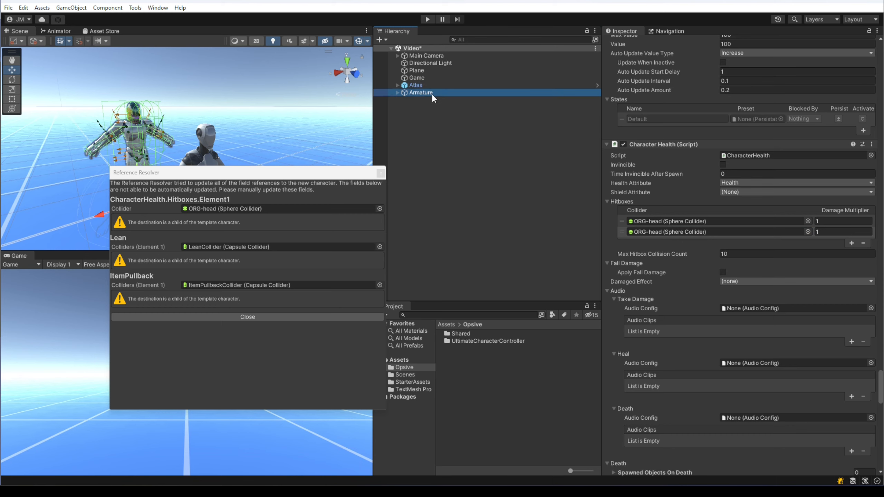
scroll(722, 280, "down", 2)
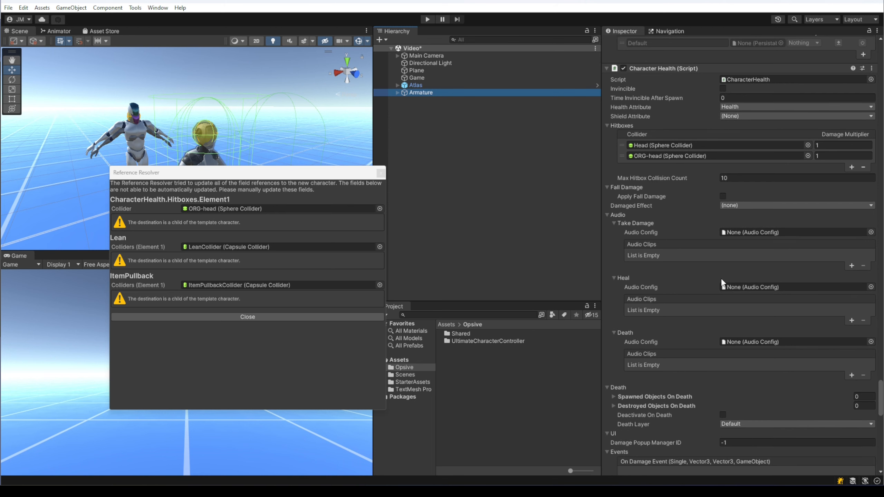
scroll(721, 279, "up", 2)
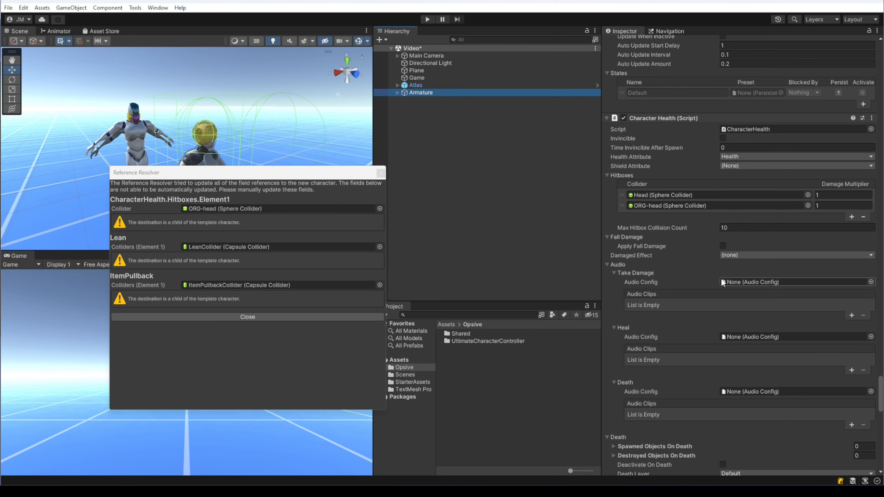
left_click(647, 195)
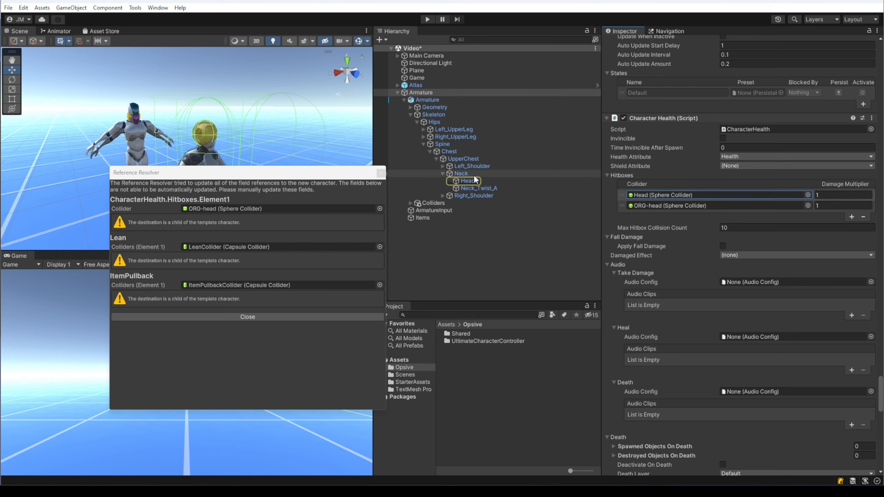
left_click(671, 206)
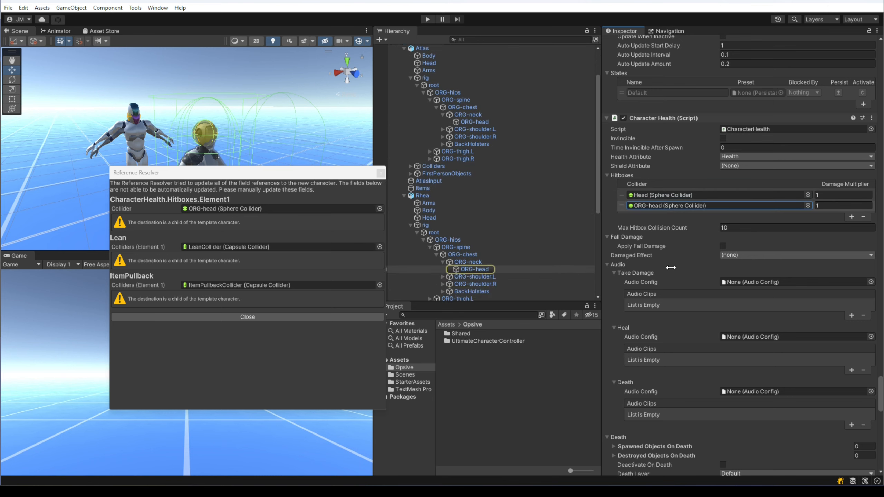
left_click(623, 205)
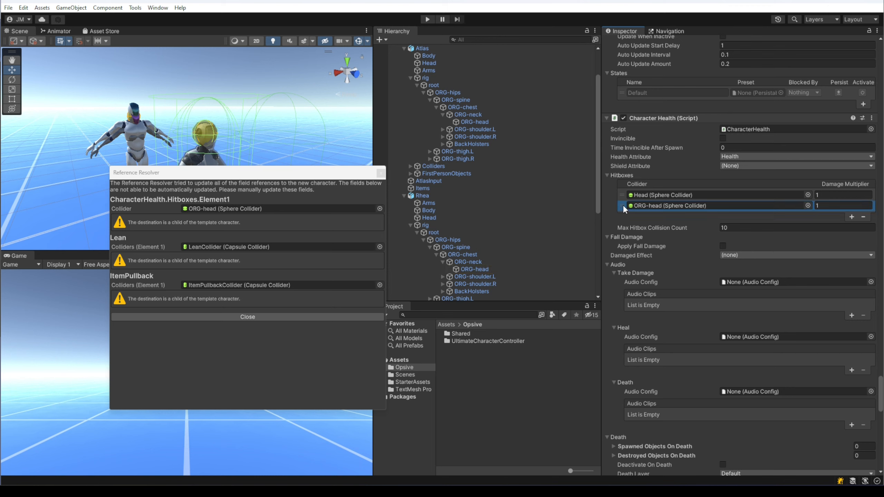
left_click(864, 216)
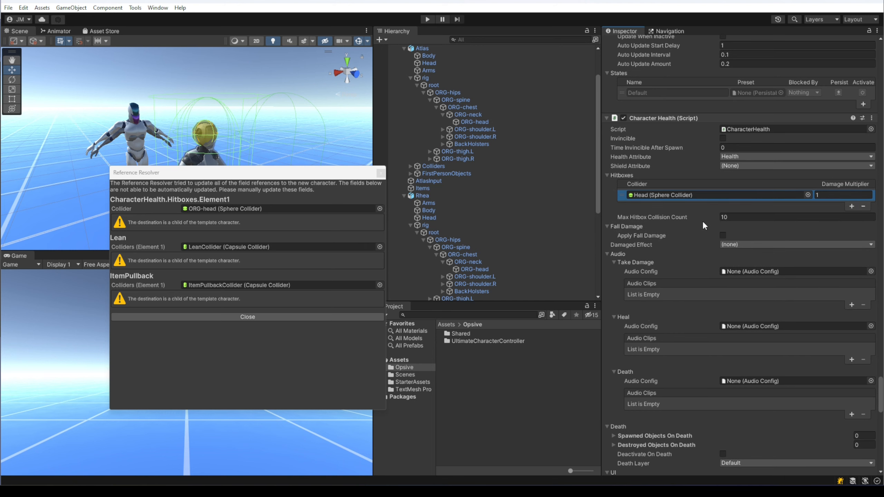
- Set the Colliders size of Armature's First Person Lean ability to 1
scroll(703, 221, "up", 2)
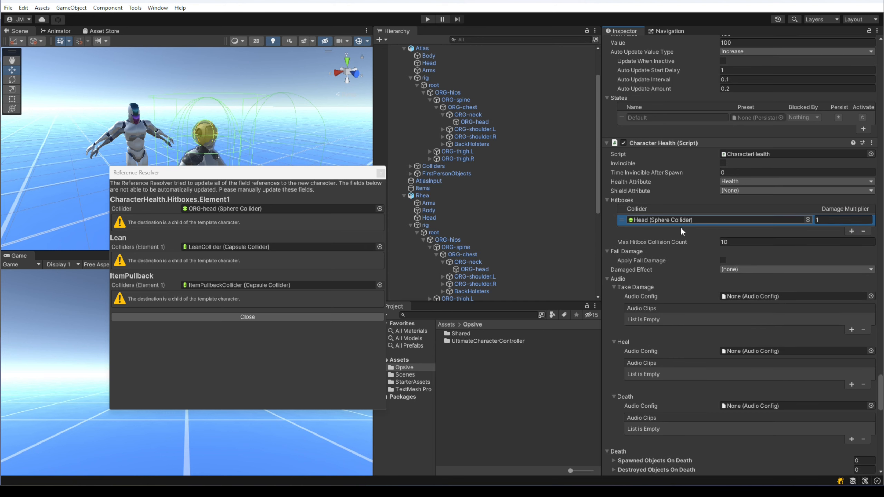
scroll(681, 175, "up", 4)
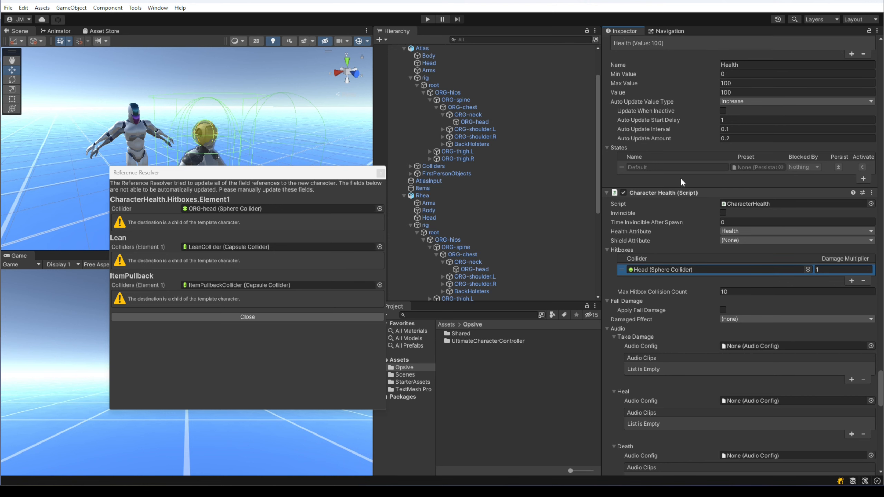
left_click(122, 240)
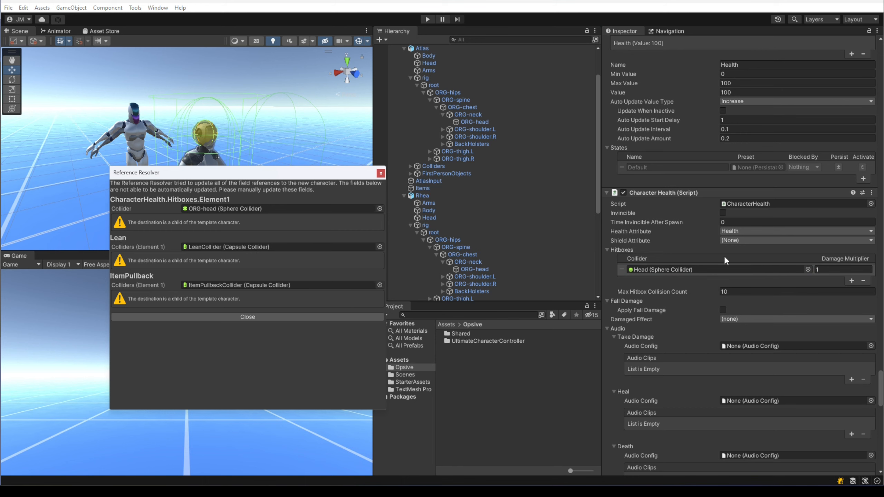
scroll(683, 276, "down", 20)
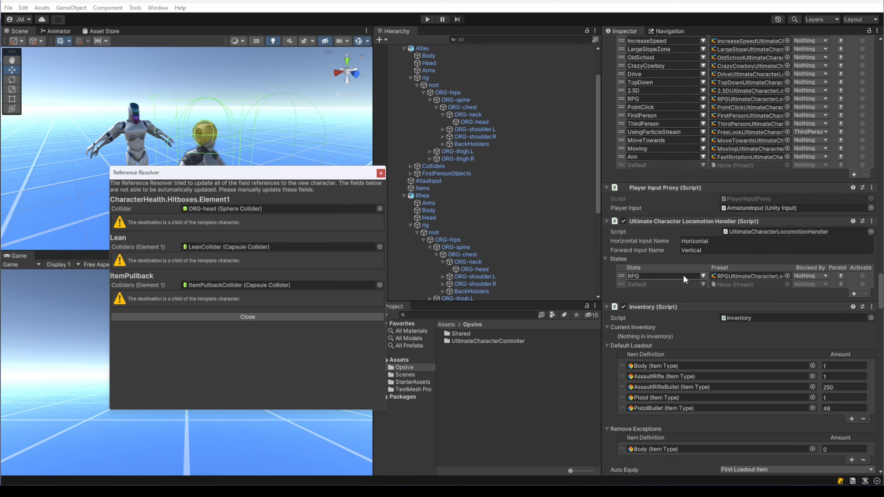
scroll(683, 275, "up", 20)
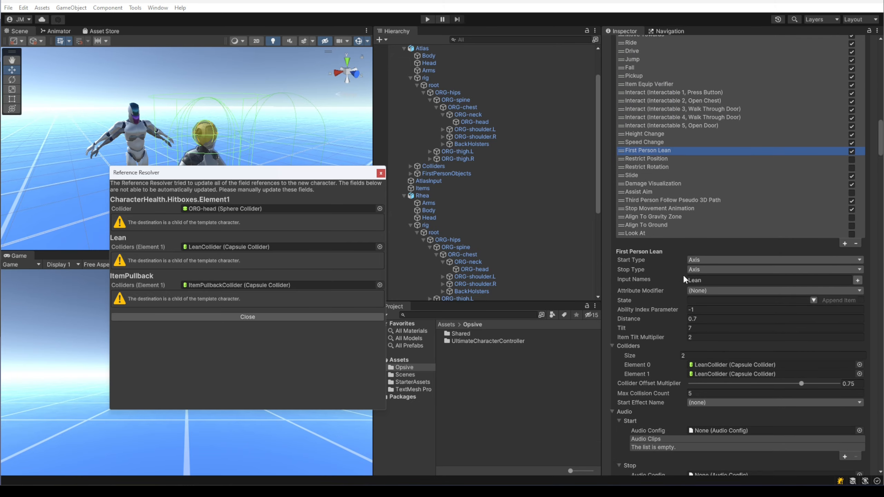
scroll(683, 275, "up", 2)
scroll(725, 340, "down", 7)
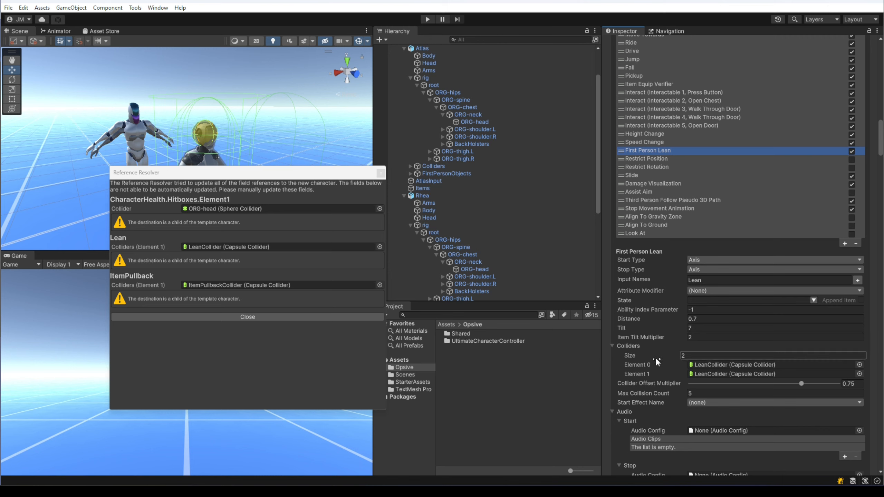
left_click(703, 357)
type("1")
key("Return")
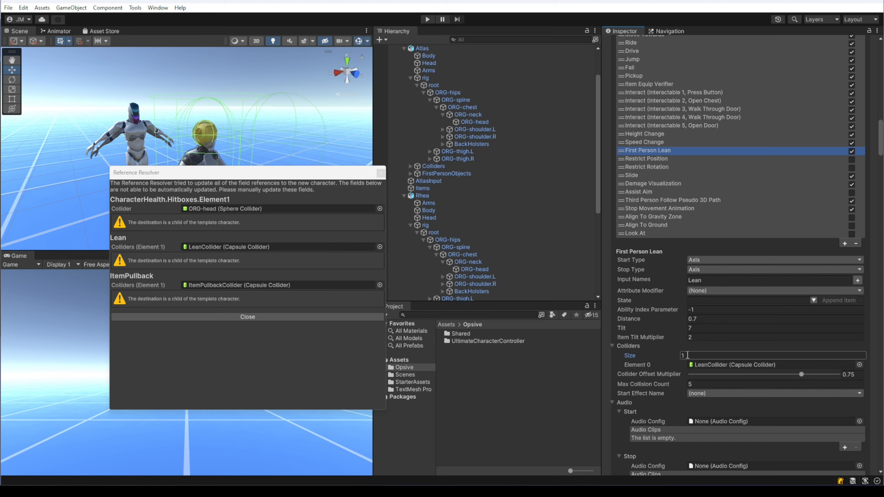
left_click(688, 356)
- Check which objects Armature's Third Person Item Pullback colliders reference and set the ability's Colliders size to 1
scroll(727, 360, "down", 10)
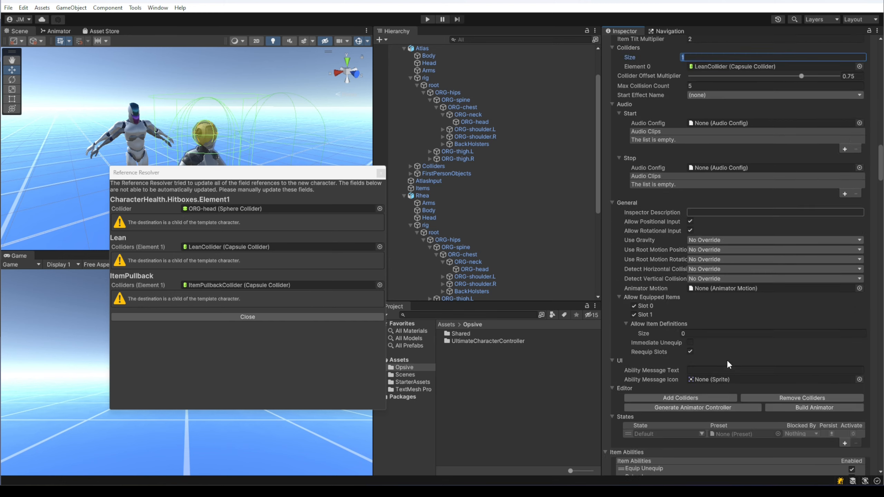
scroll(727, 360, "down", 14)
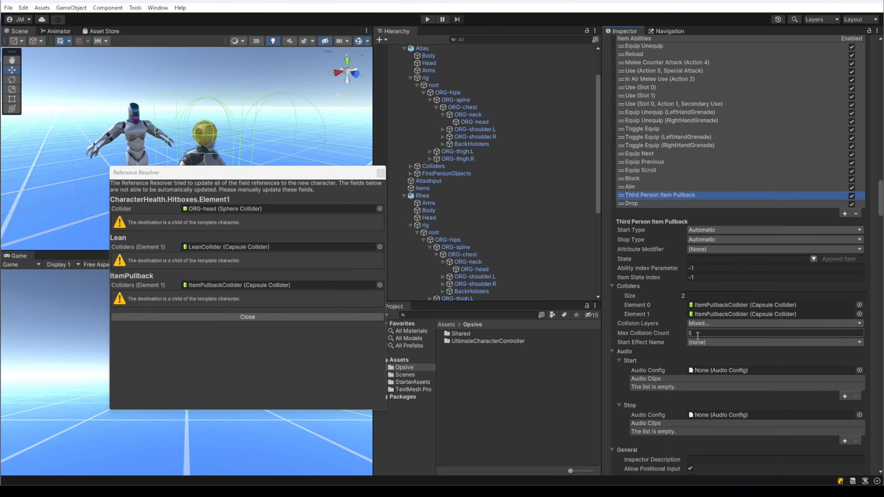
scroll(698, 335, "down", 2)
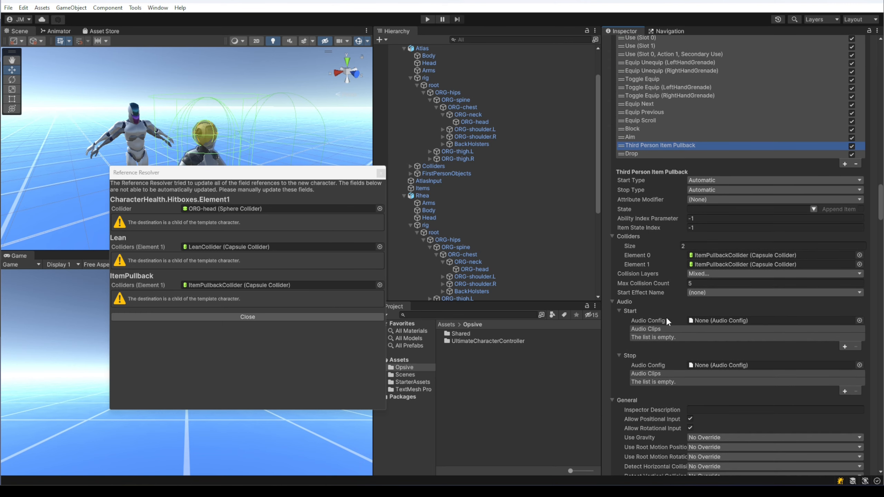
left_click(710, 264)
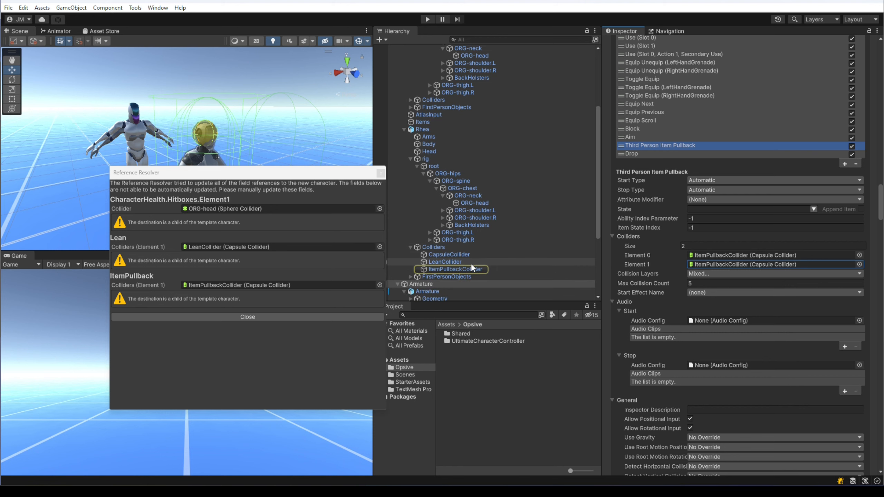
left_click(734, 254)
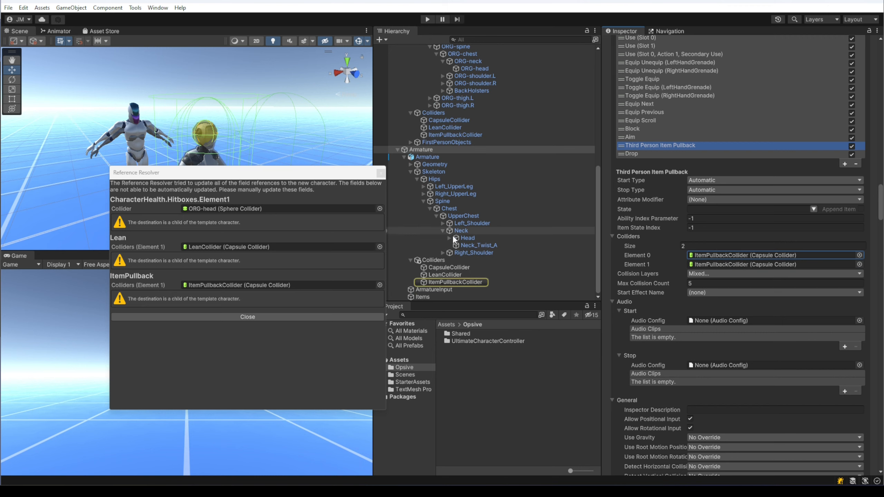
left_click(704, 246)
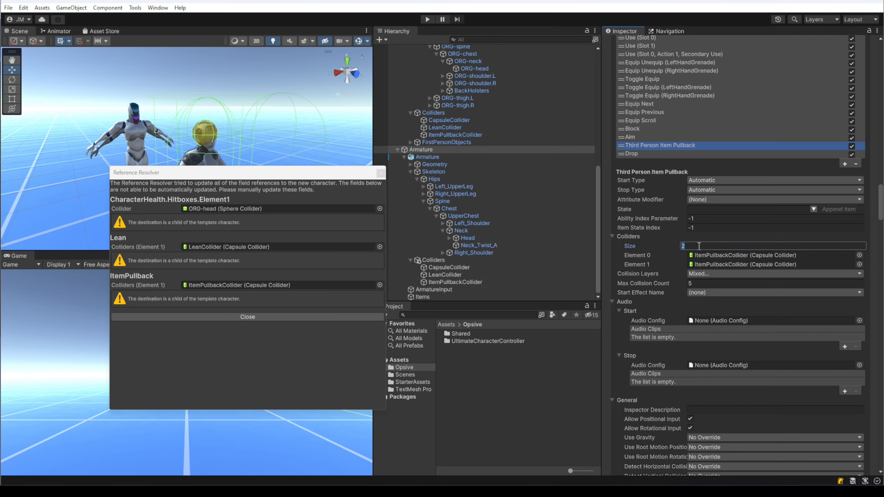
type("1")
key("Return")
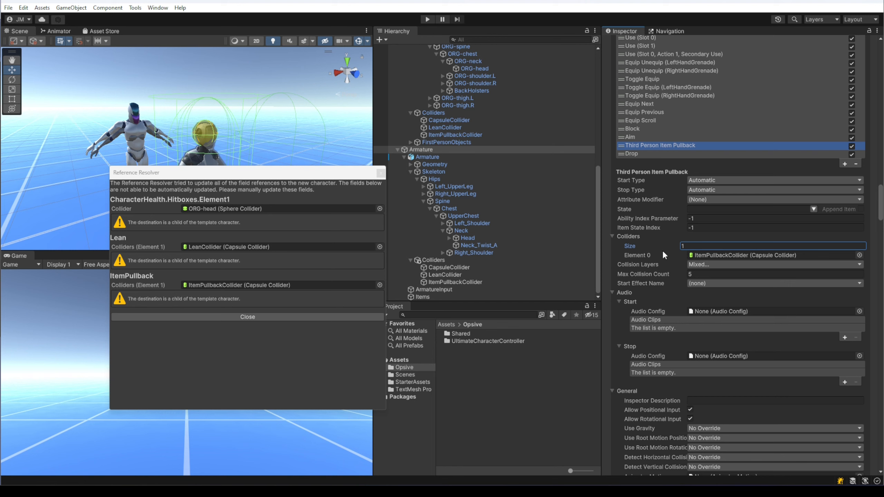
- Close the Reference Resolver to clear the view of the characters in the scene
left_click(332, 176)
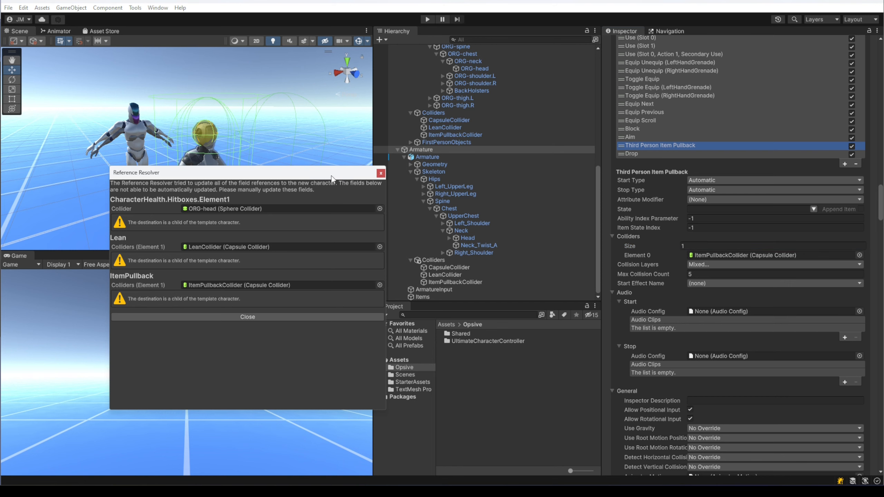
left_click(381, 173)
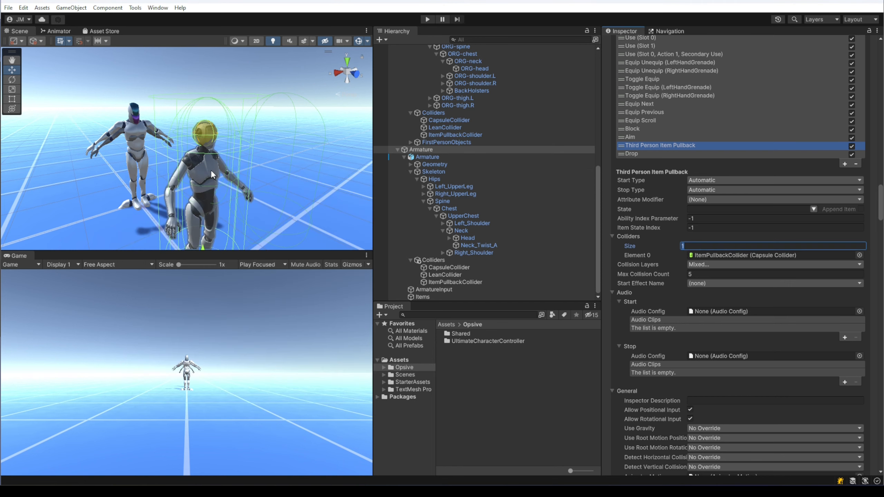
scroll(216, 169, "down", 3)
scroll(215, 167, "up", 2)
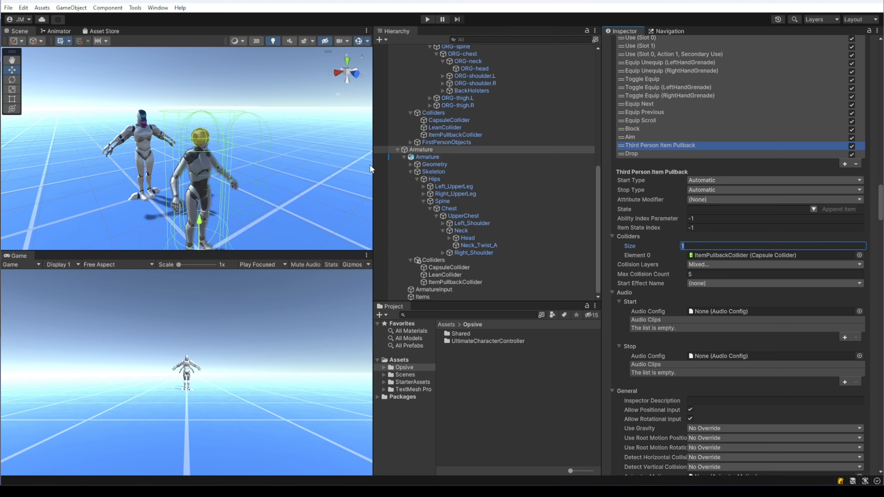
- Delete the Atlas template character from the scene hierarchy
scroll(757, 229, "up", 5)
scroll(702, 148, "up", 10)
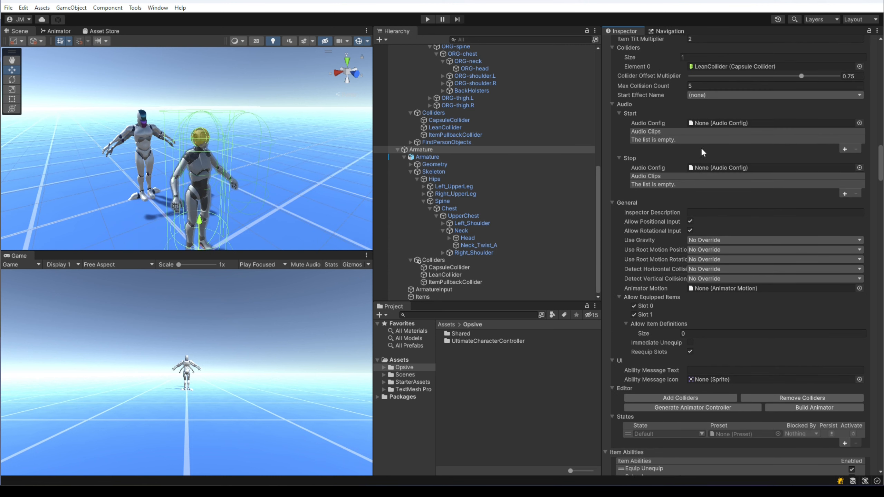
scroll(438, 171, "up", 5)
scroll(438, 172, "up", 5)
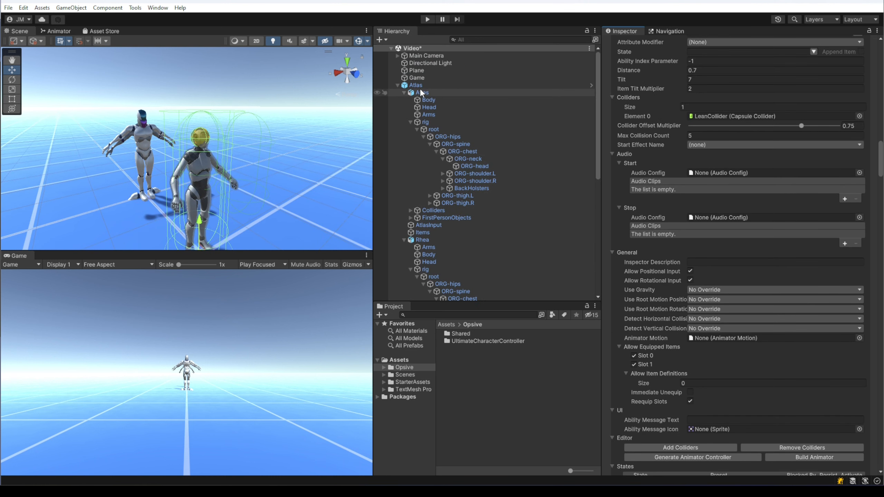
scroll(768, 274, "up", 10)
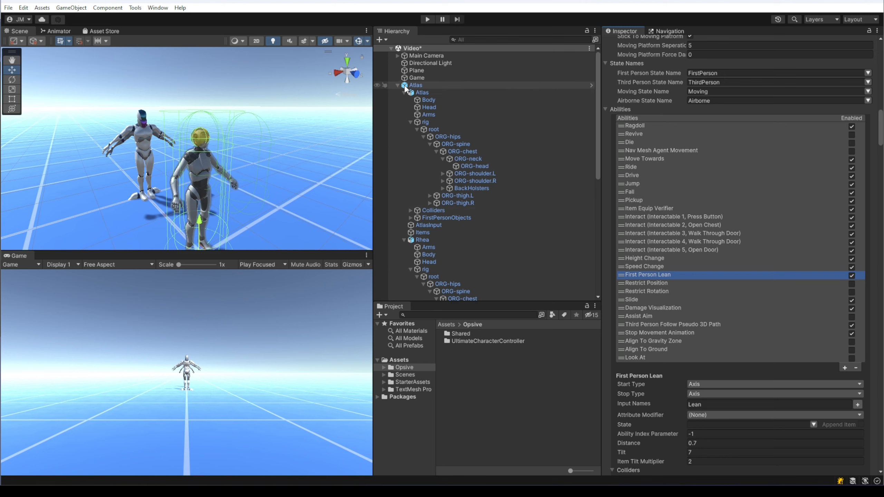
left_click(422, 85)
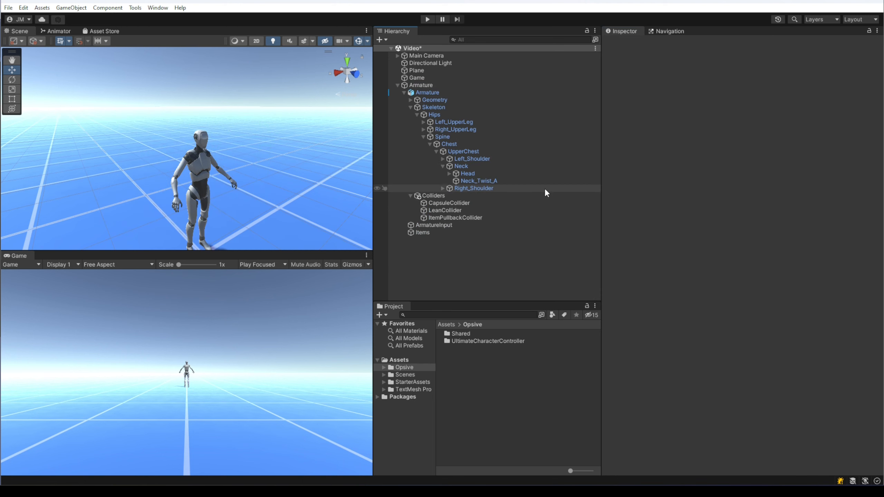
- Check the Character reference in Main Camera's Camera Controller, select the root Armature object and start play mode
left_click(434, 56)
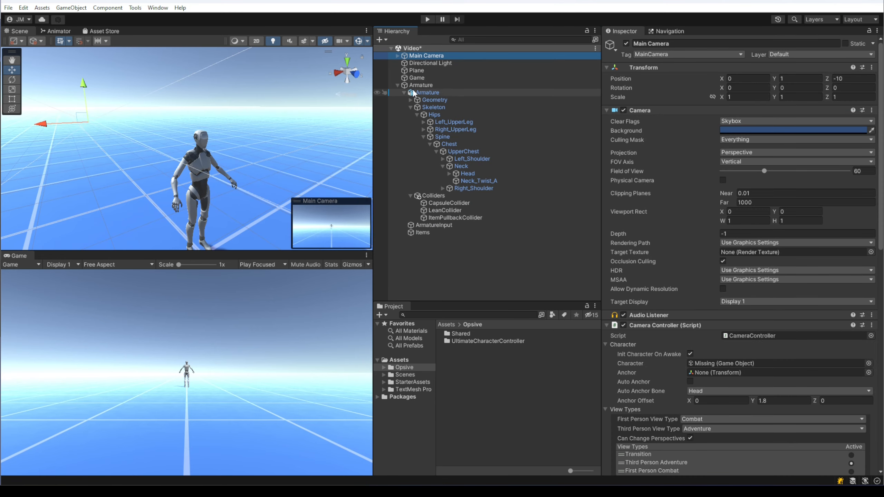
scroll(644, 258, "down", 3)
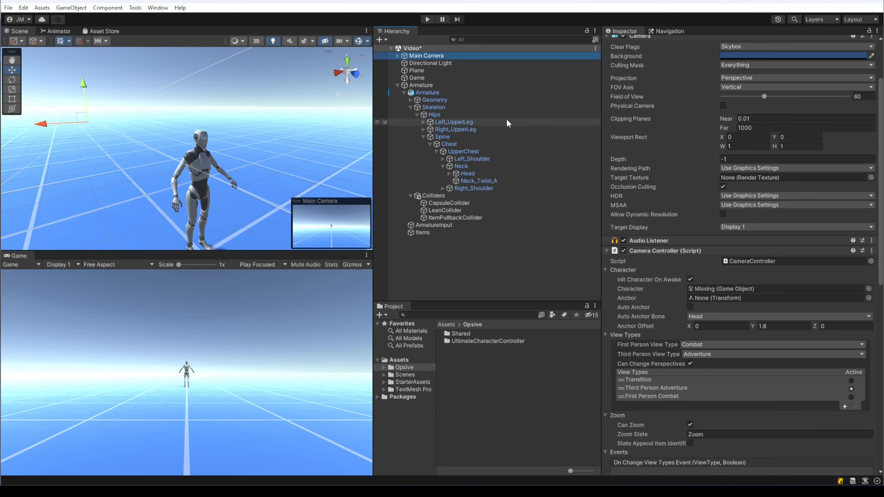
left_click(426, 85)
left_click(428, 19)
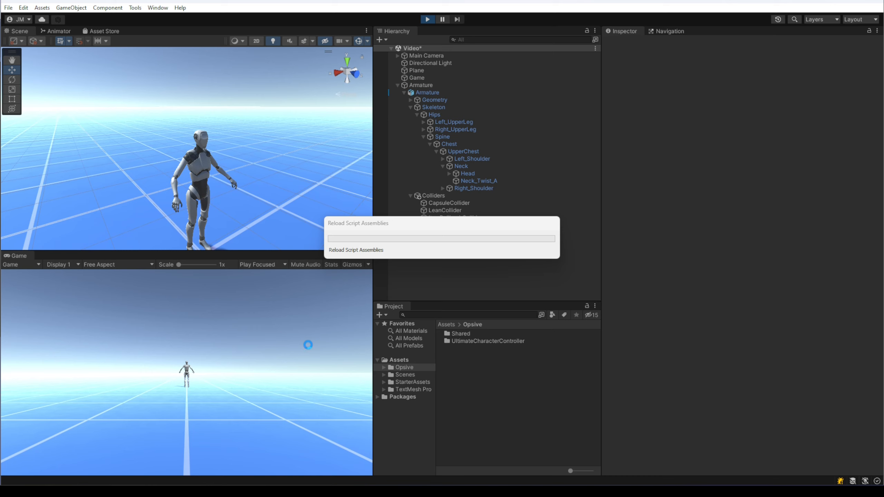